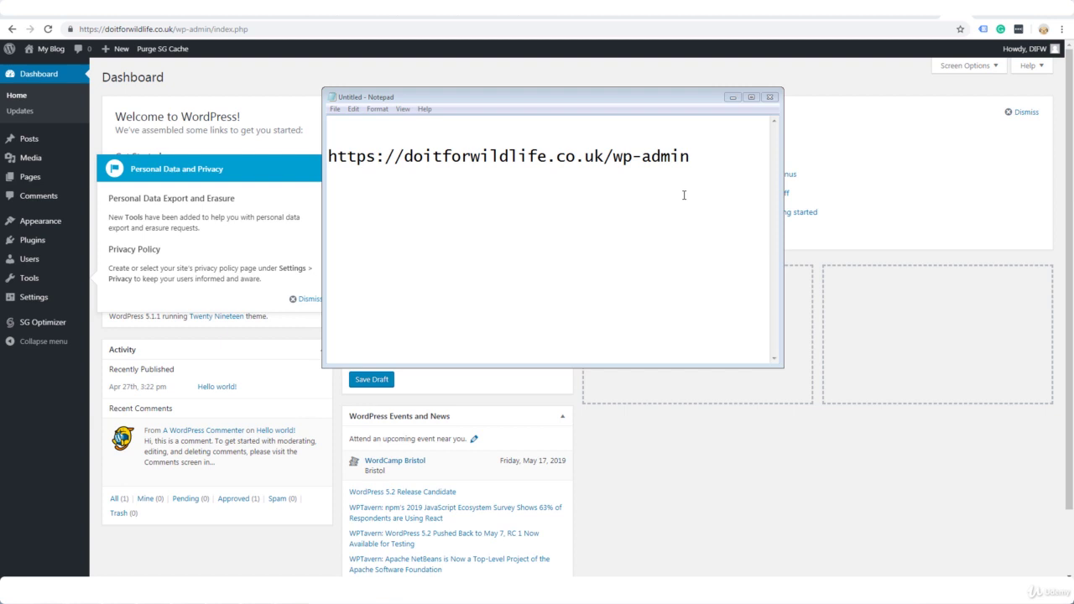
Step: Dismiss the Notepad note covering the WordPress admin Dashboard
key("alt+Tab")
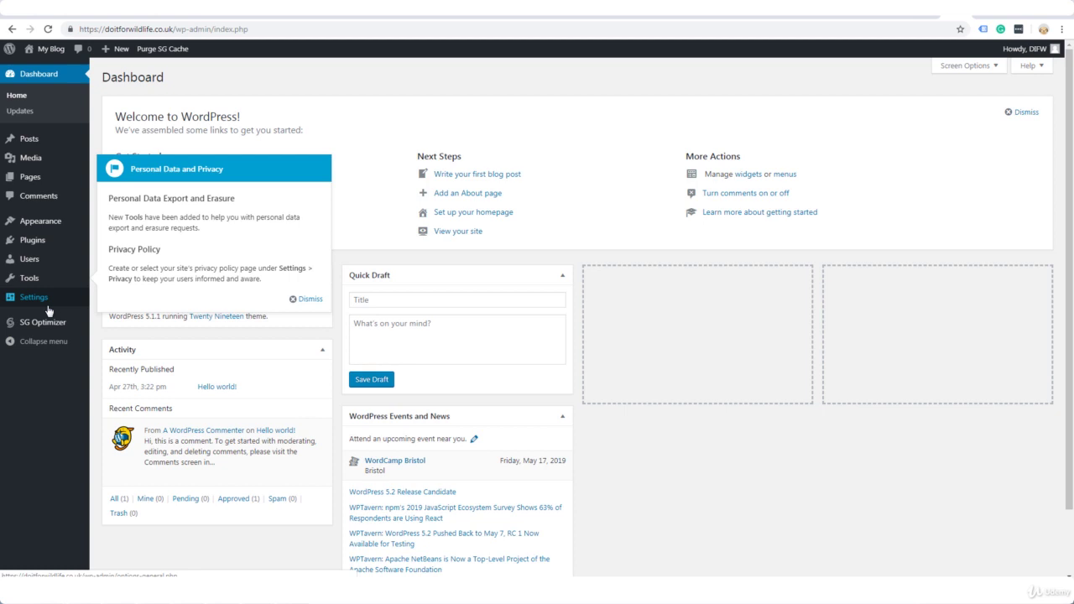
Step: Go to Settings > General from the admin sidebar
mouse_move(35, 302)
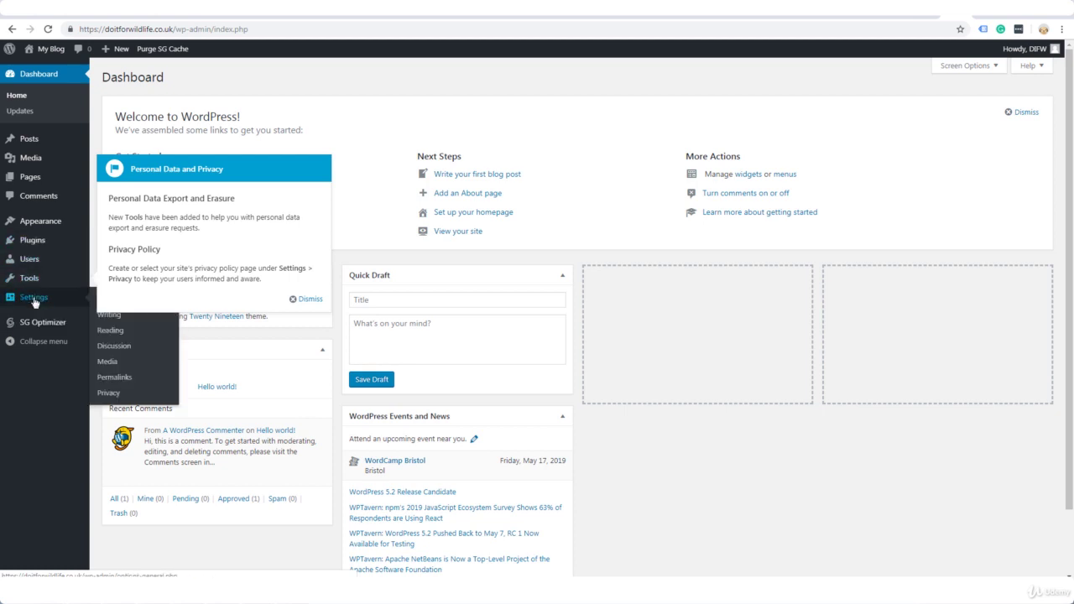
left_click(34, 299)
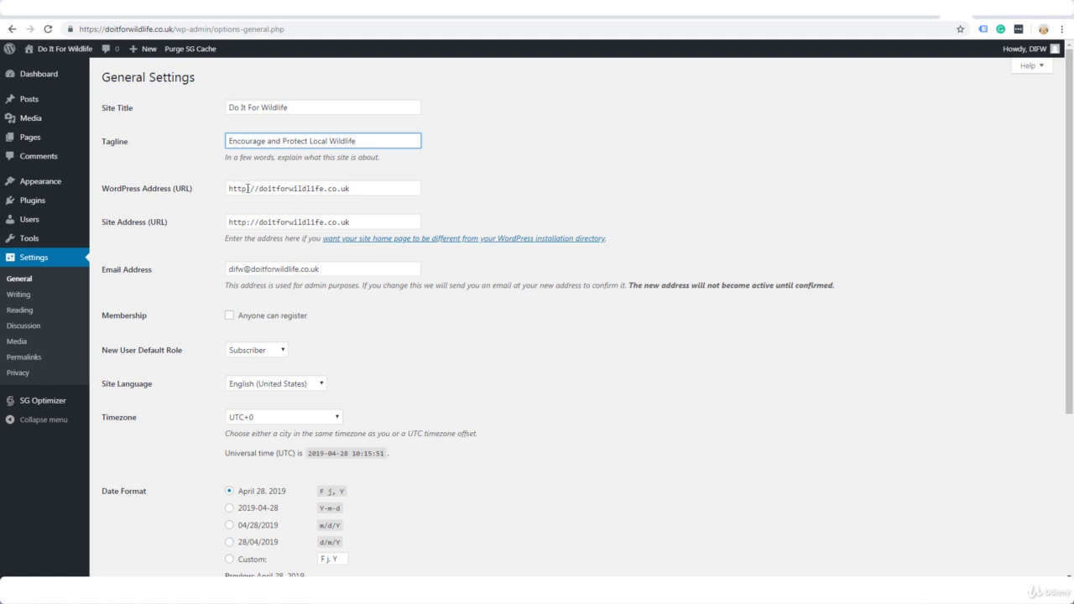
Step: Change the WordPress Address and Site Address to https, leaving the admin e-mail unchanged
left_click(247, 188)
type("s")
left_click(248, 221)
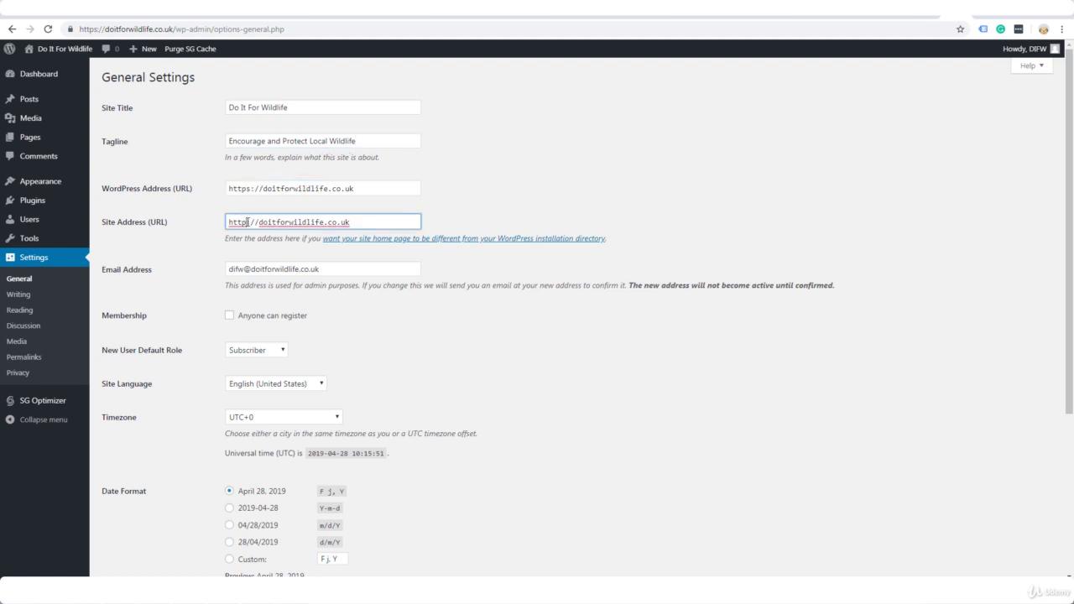
type("s")
scroll(248, 222, "down", 1)
left_click_drag(226, 213, 323, 215)
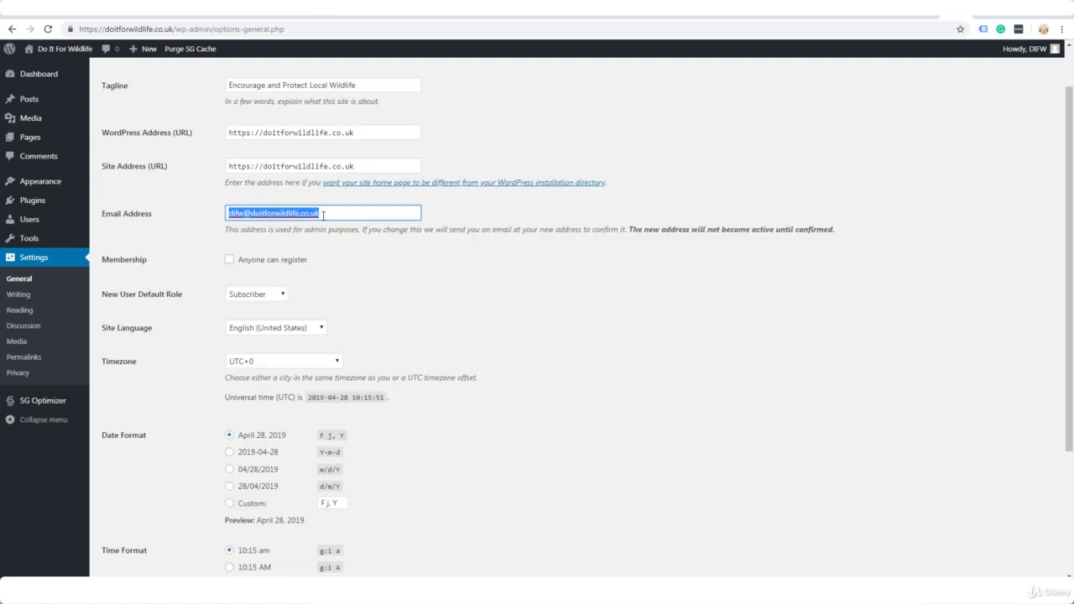
left_click(324, 215)
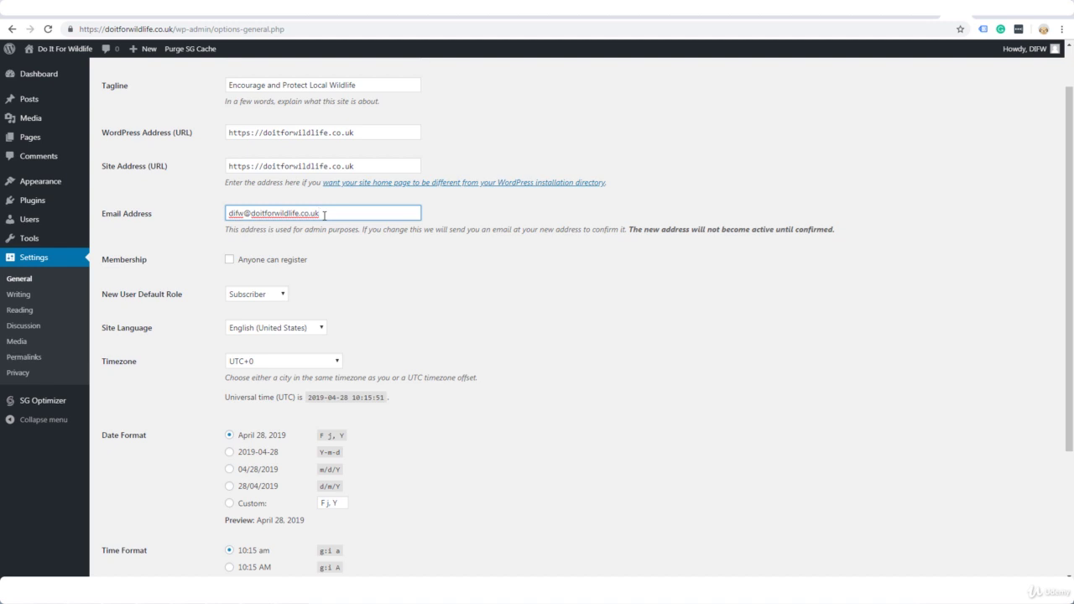
left_click(393, 279)
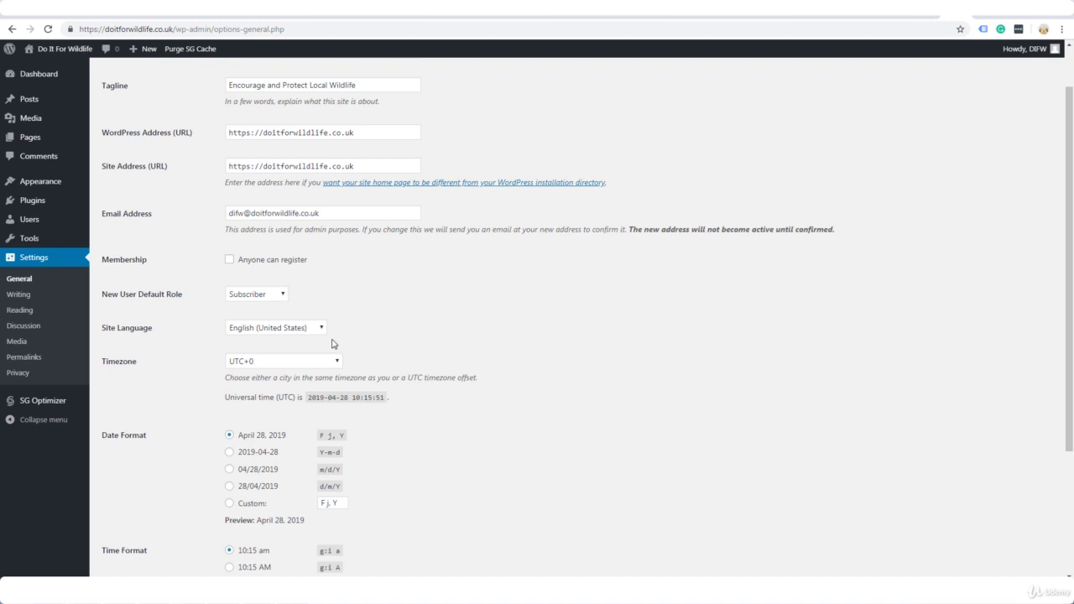
Step: Pick English (UK) from the Site Language list
left_click(324, 330)
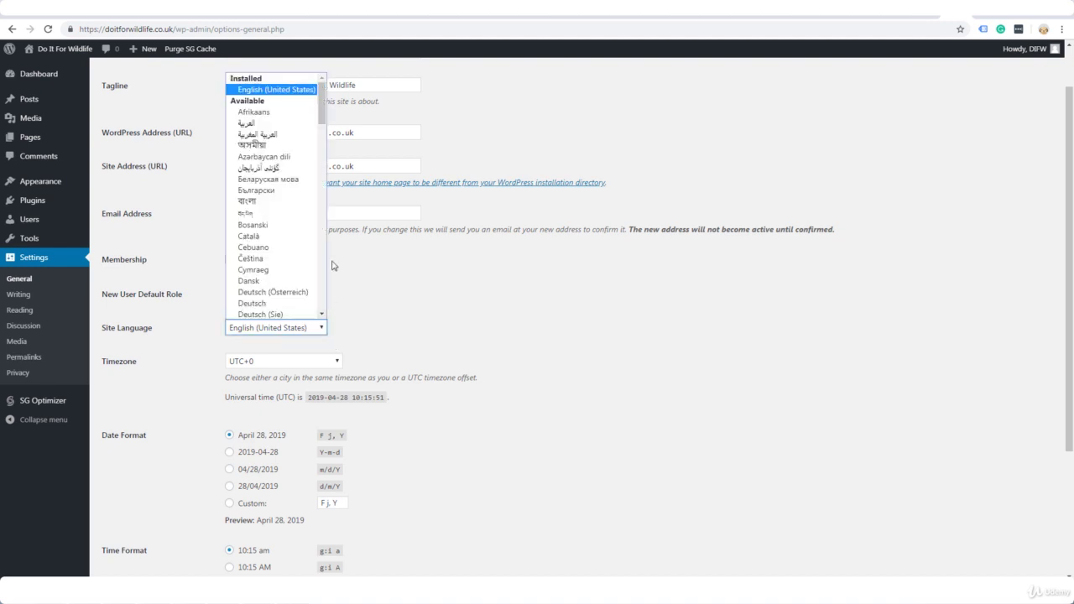
left_click_drag(322, 109, 313, 149)
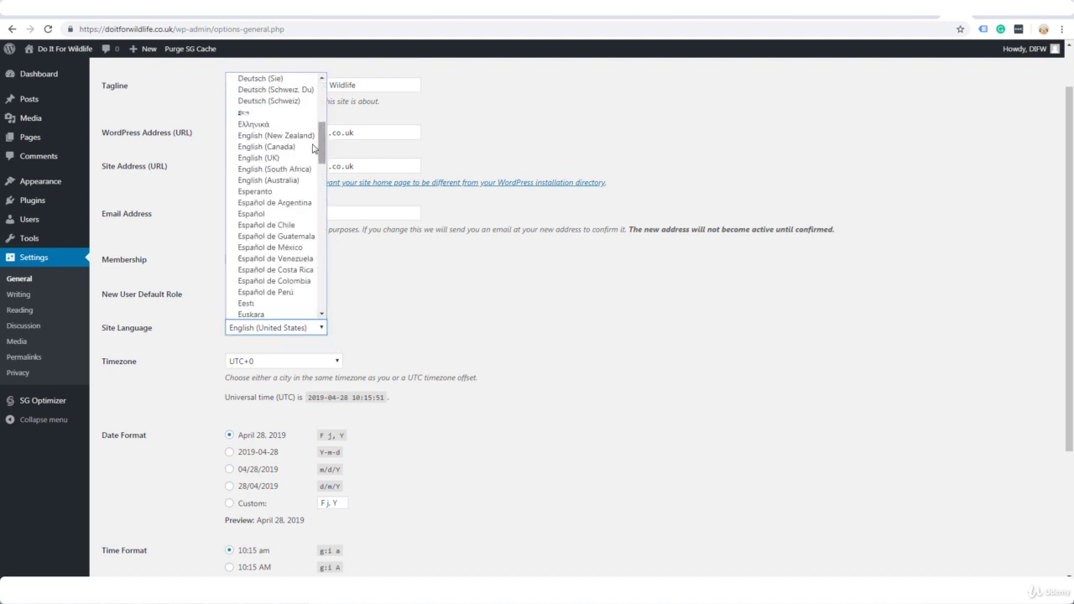
left_click(278, 158)
scroll(284, 314, "down", 2)
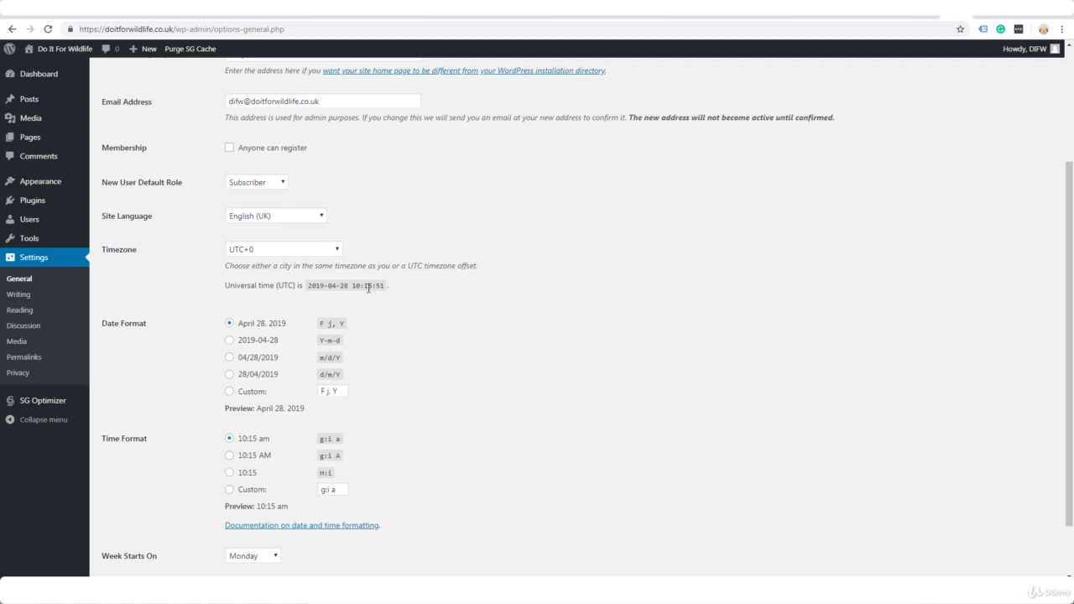
Step: Set timezone UTC+1 and date format d/m/Y, then save the general settings
left_click(337, 253)
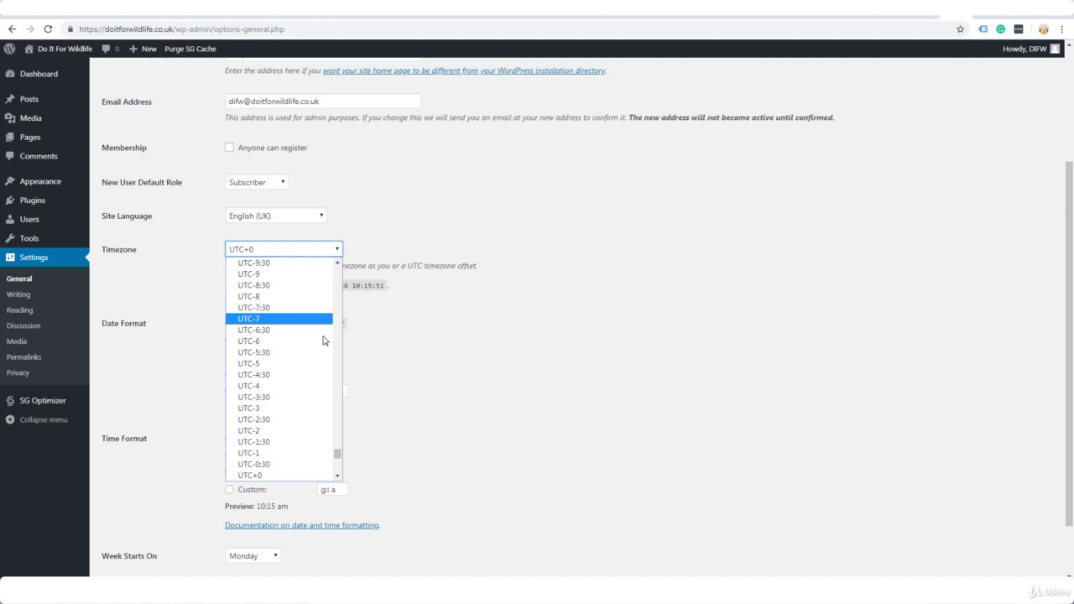
left_click(327, 386)
scroll(423, 324, "down", 1)
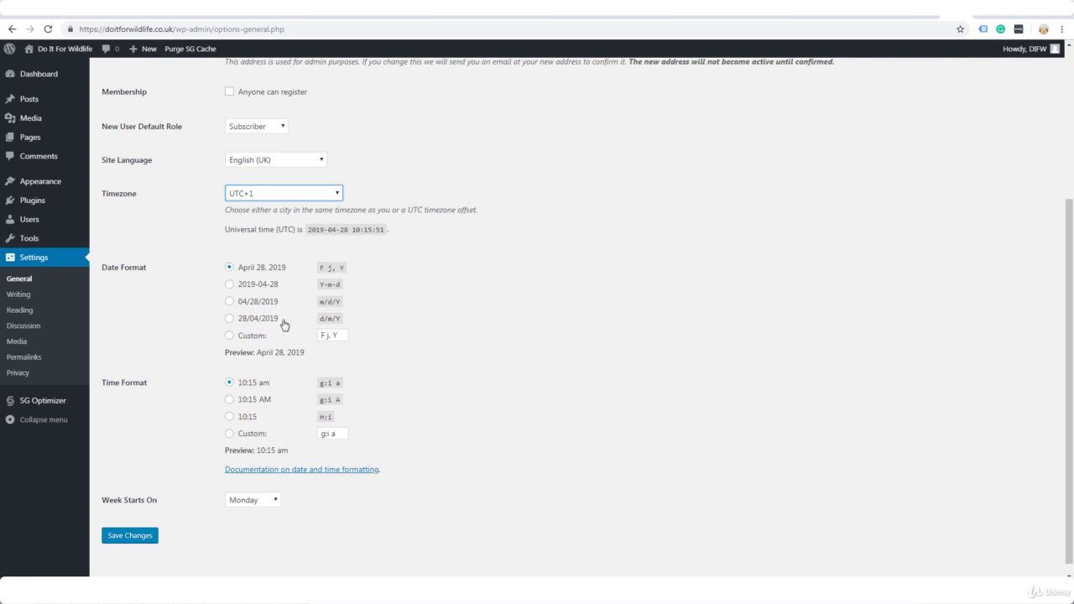
left_click(229, 318)
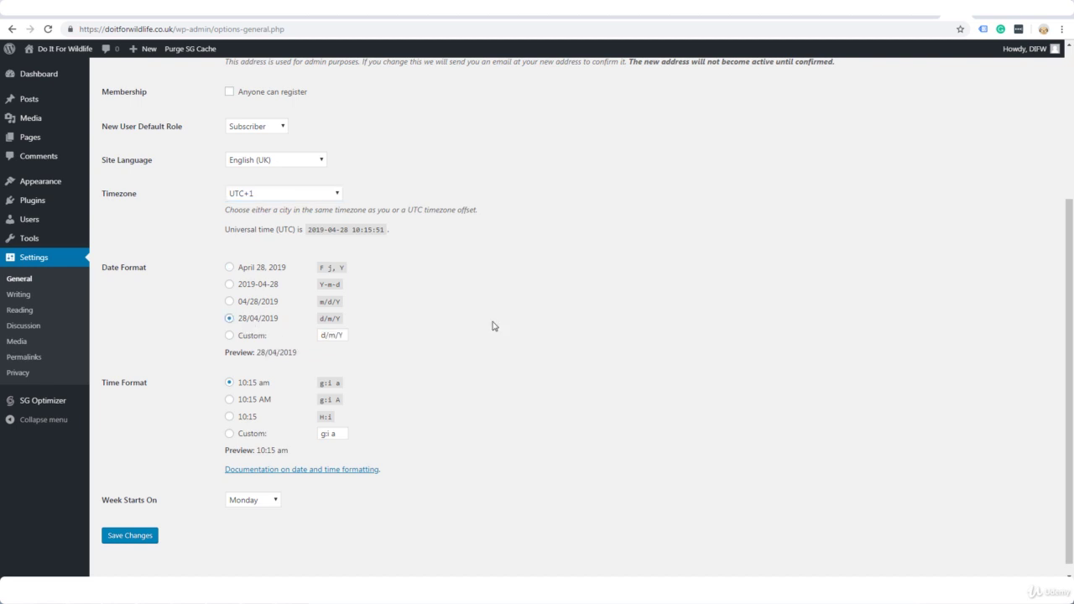
scroll(494, 325, "down", 1)
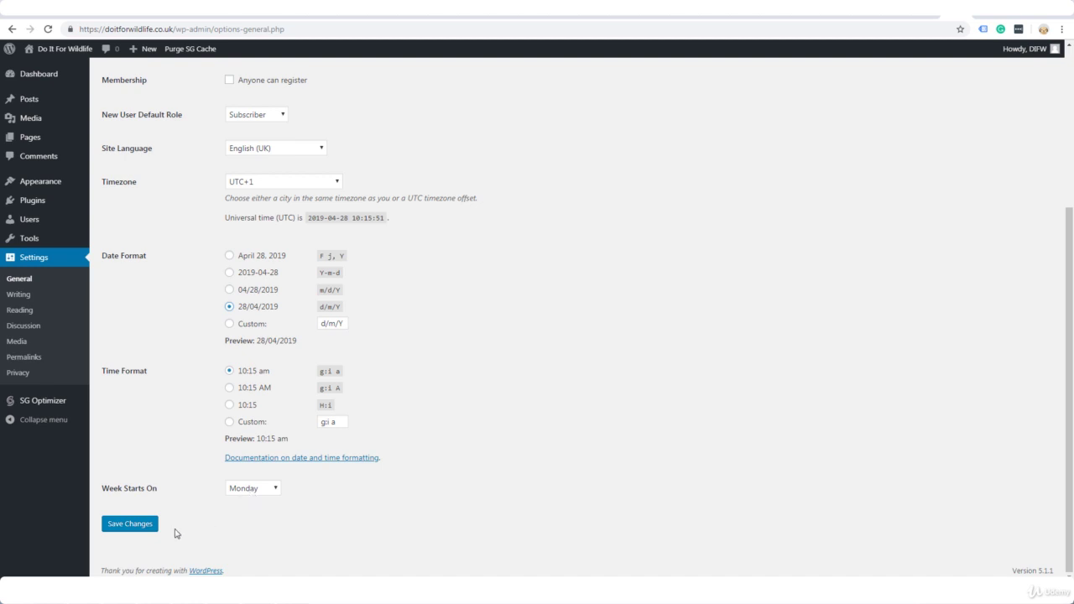
left_click(132, 524)
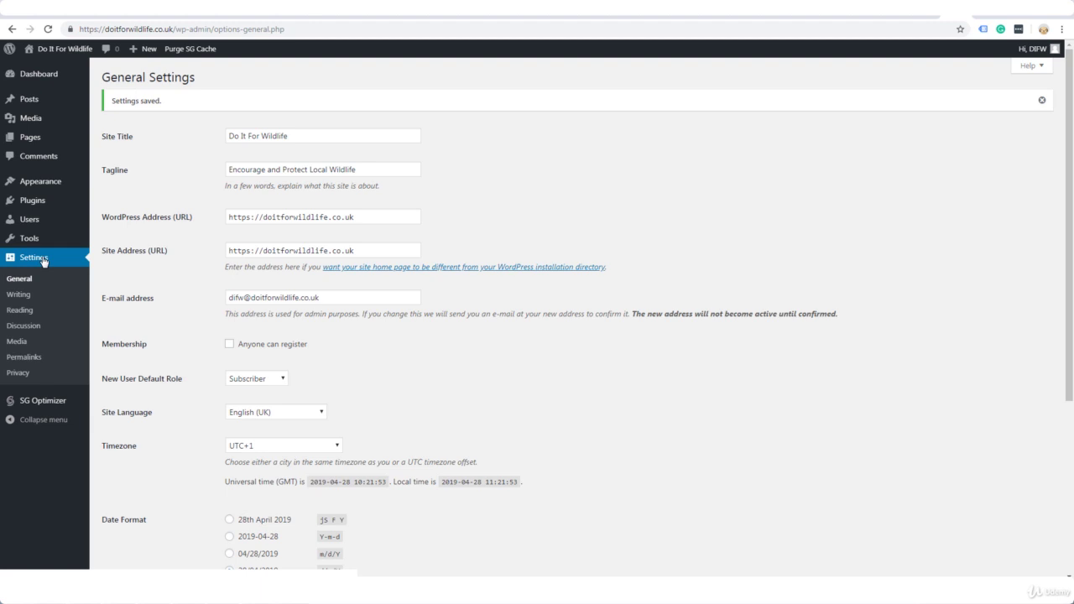
Step: Switch to Settings > Writing
left_click(20, 302)
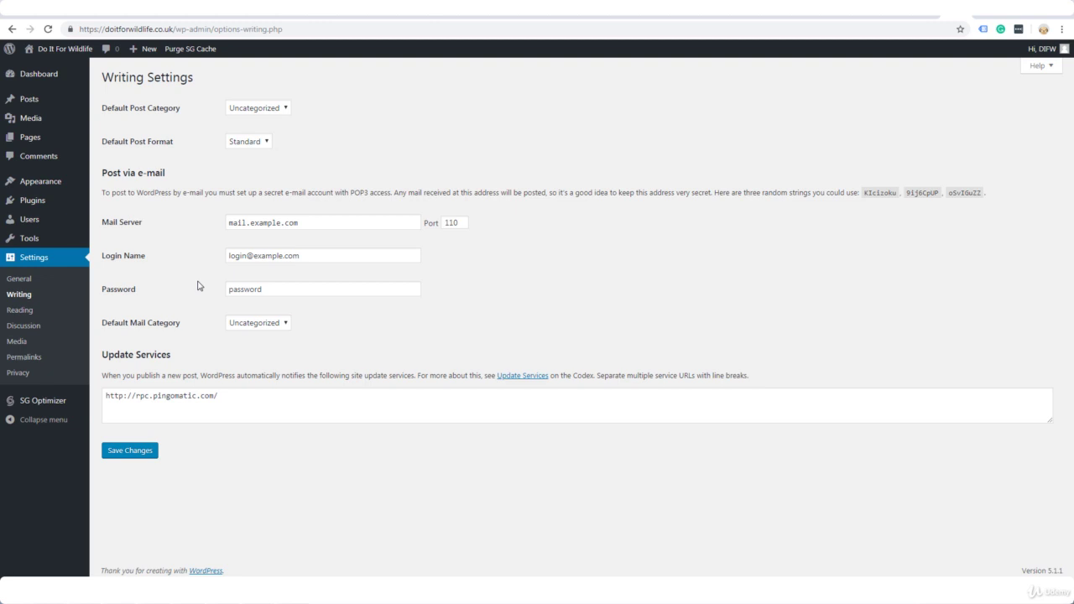
Step: Pass through Reading settings and go on to Settings > Discussion
left_click(21, 312)
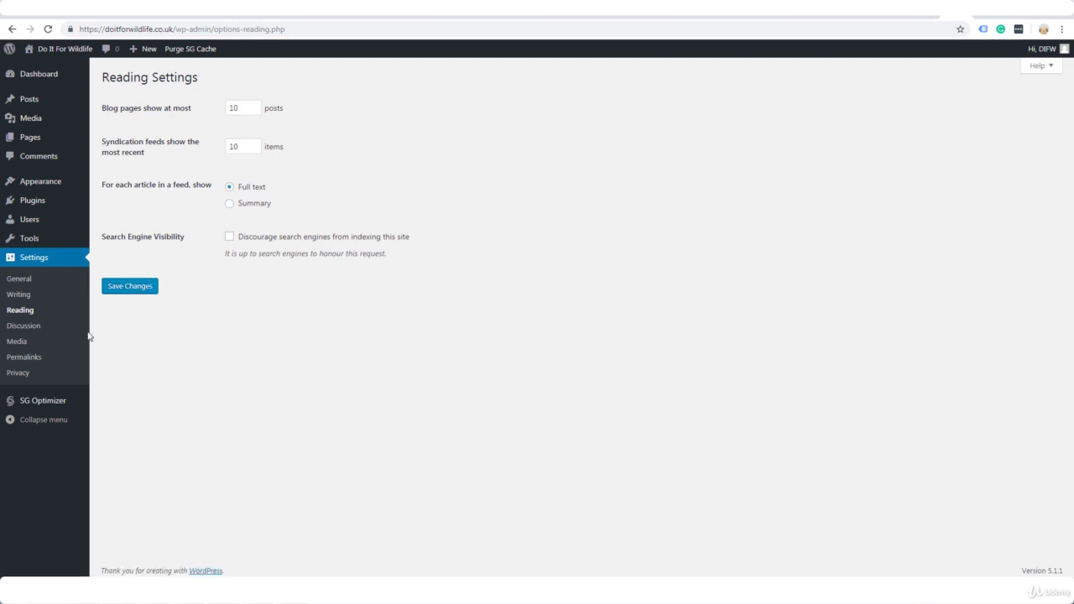
left_click(29, 329)
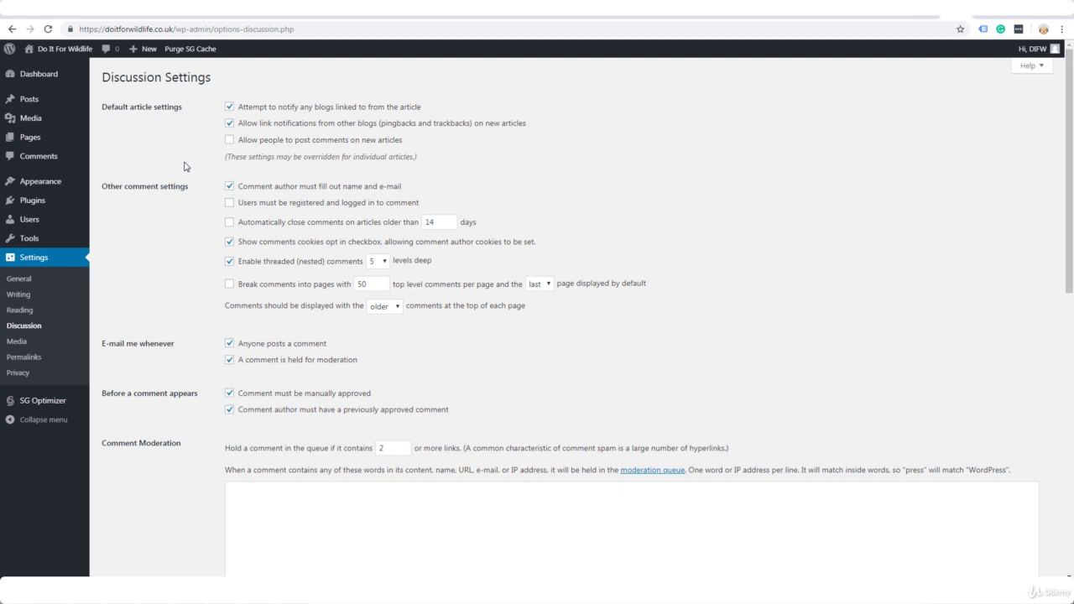
Step: Allow comments on new articles, drop the cookies opt-in, and page comments with newer first
left_click(229, 140)
left_click(229, 244)
left_click(230, 286)
left_click(394, 308)
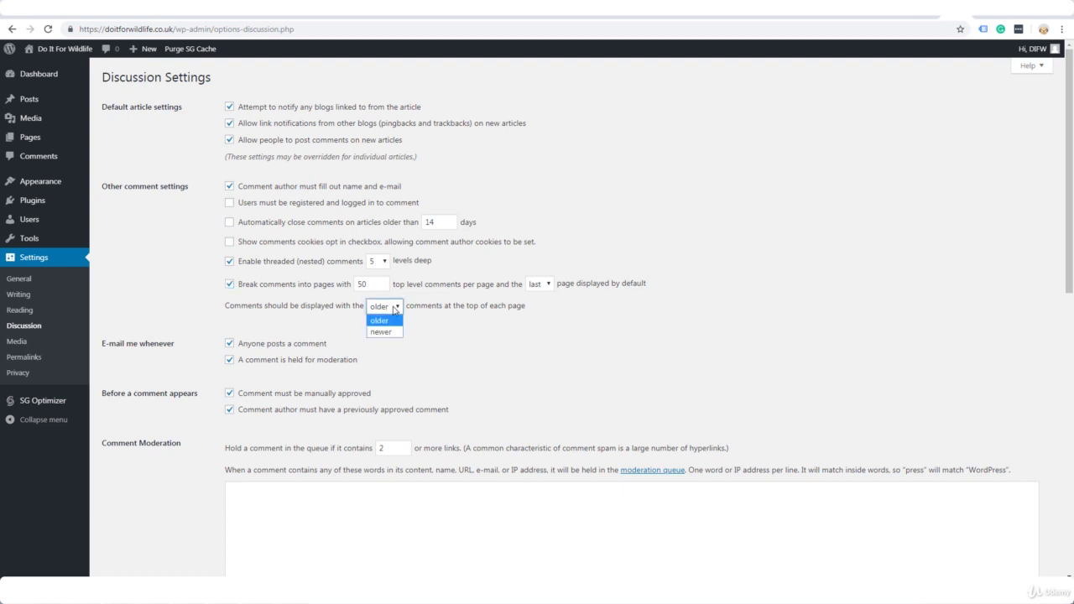
left_click(382, 332)
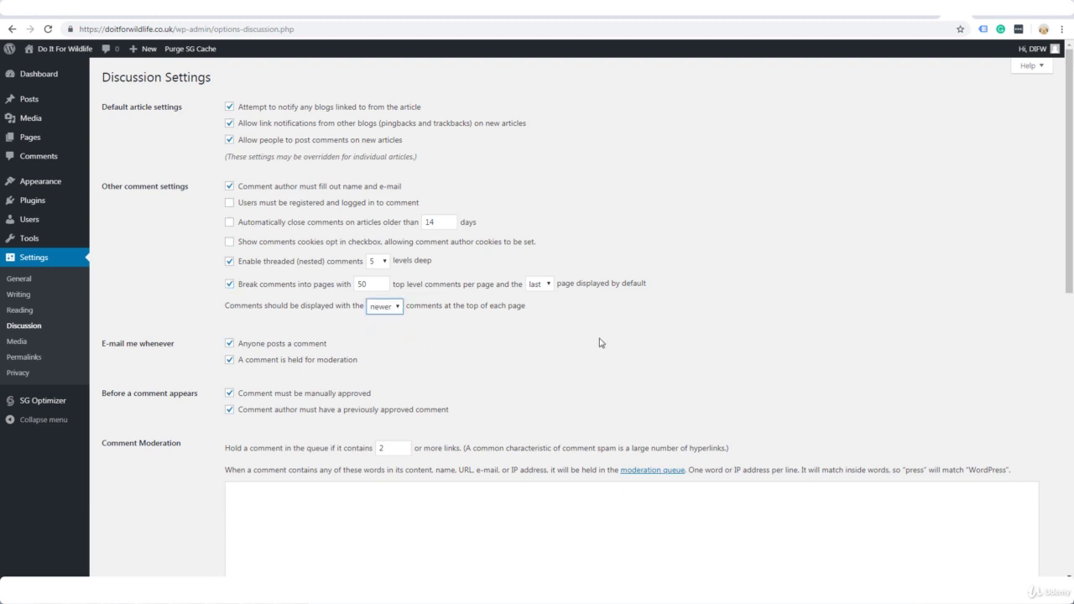
scroll(611, 343, "down", 2)
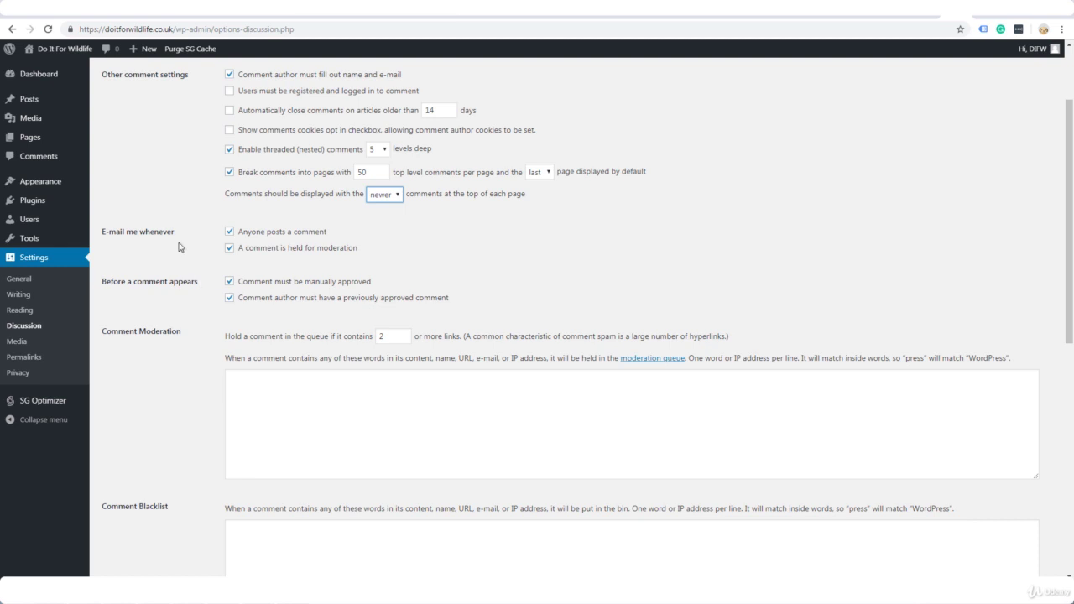
Step: Untick 'Comment author must have a previously approved comment' under Before a comment appears
left_click(229, 300)
scroll(199, 308, "down", 2)
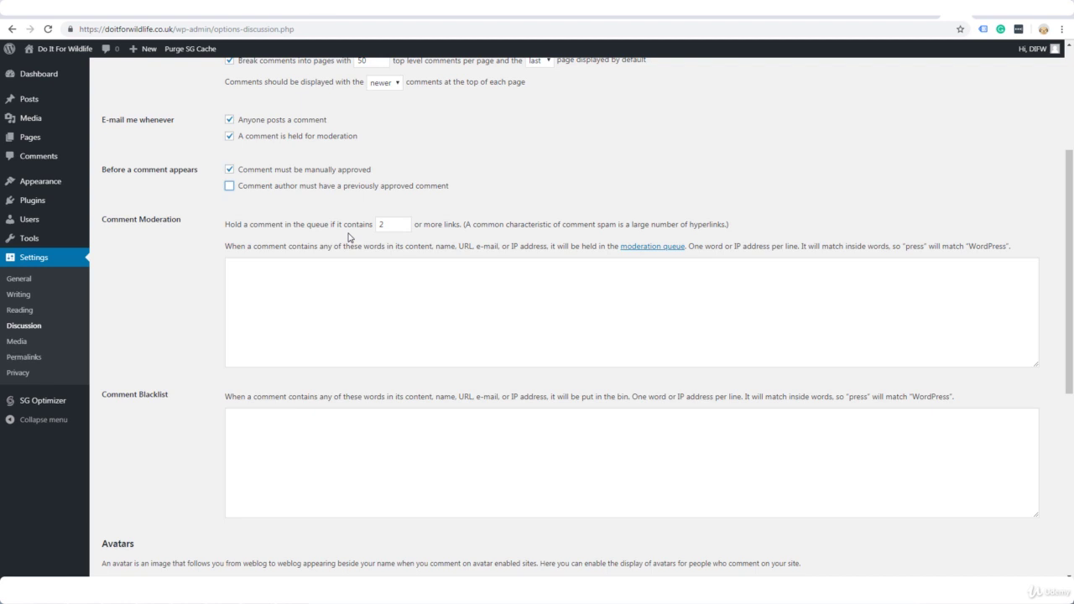
Step: Set the comment-hold link threshold to 1, leaving the moderation and blacklist word lists empty
left_click(403, 222)
left_click(404, 222)
double_click(404, 227)
left_click(313, 269)
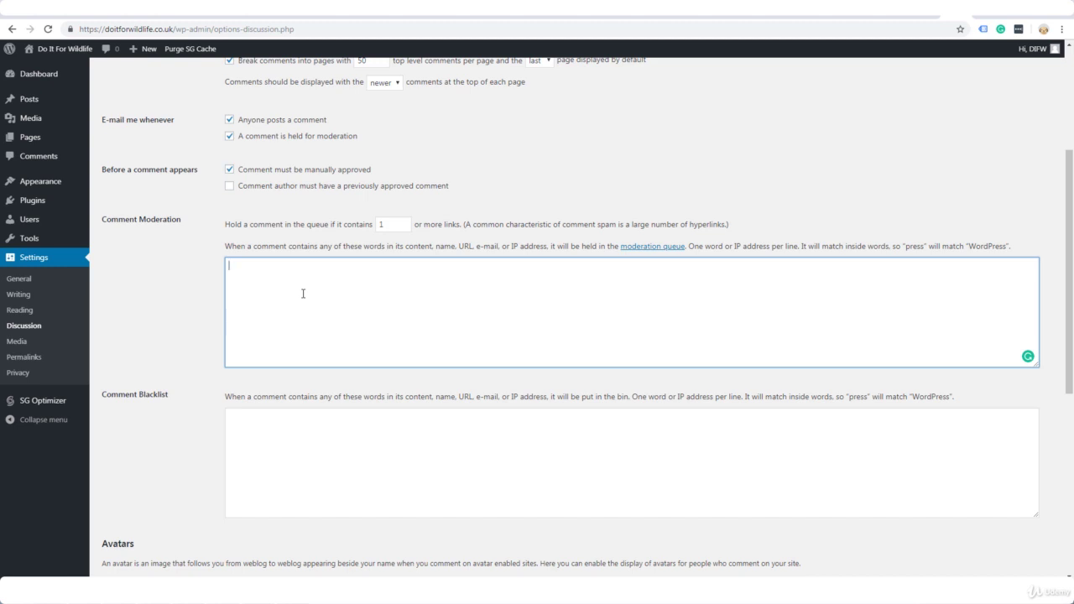
left_click(263, 415)
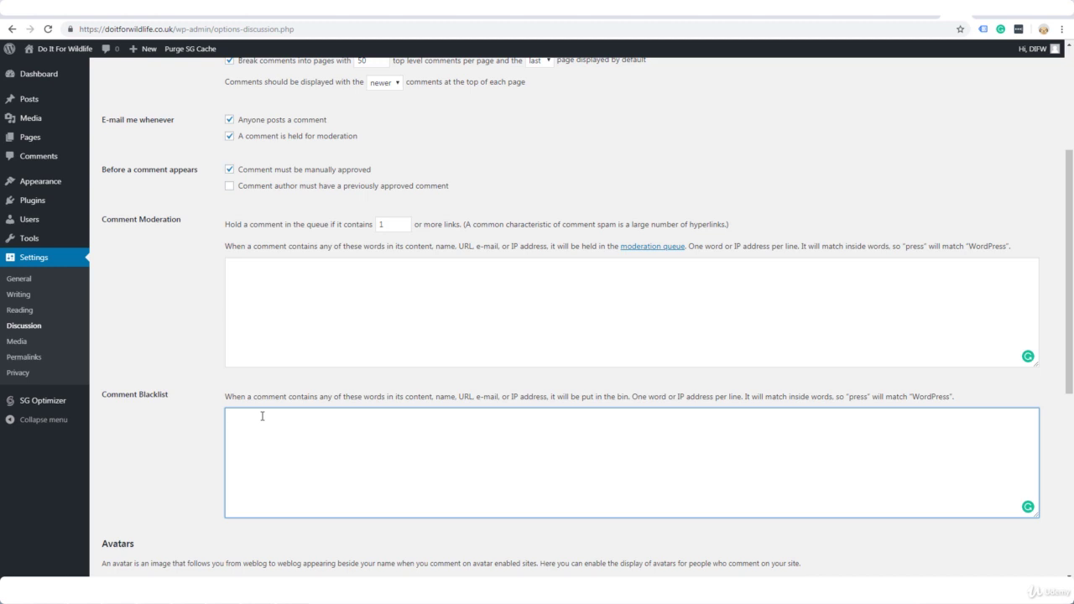
Step: Save the Discussion settings, leaving the avatar rating at G with the Mystery Person default
scroll(134, 281, "down", 3)
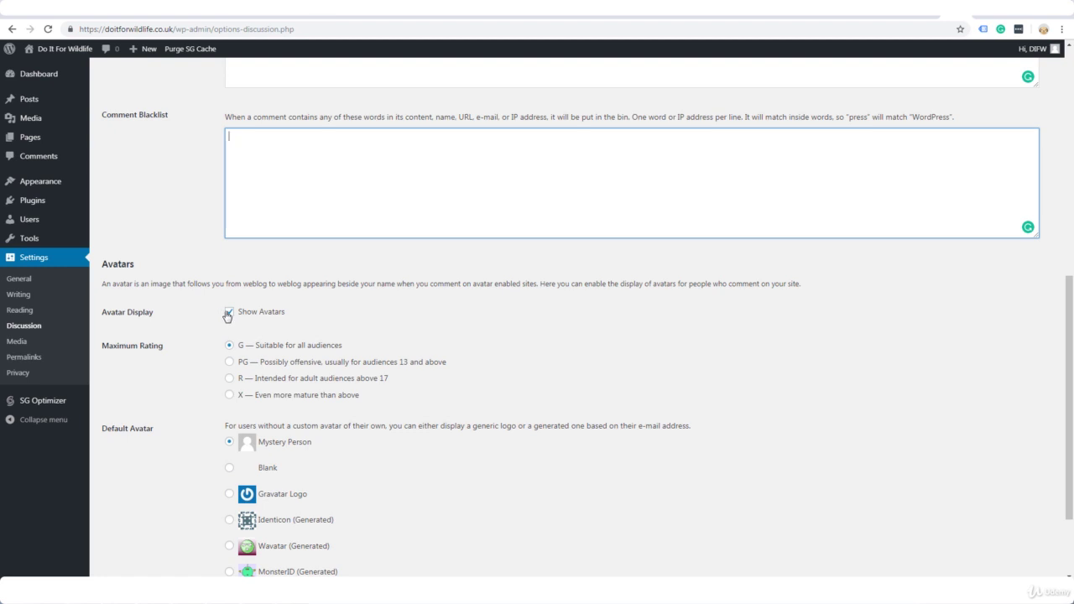
scroll(401, 335, "down", 1)
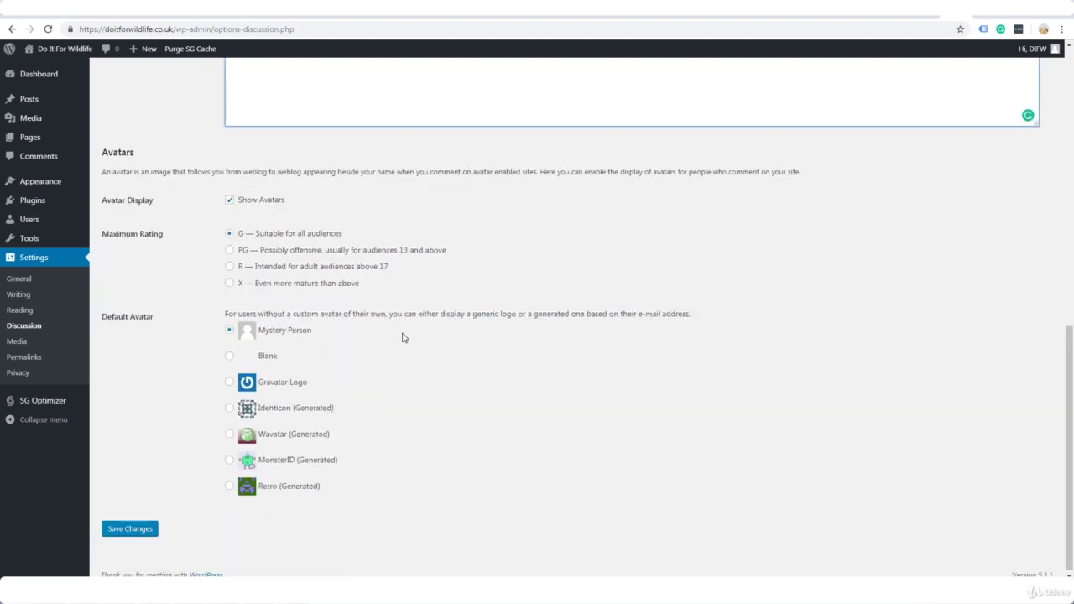
left_click(126, 531)
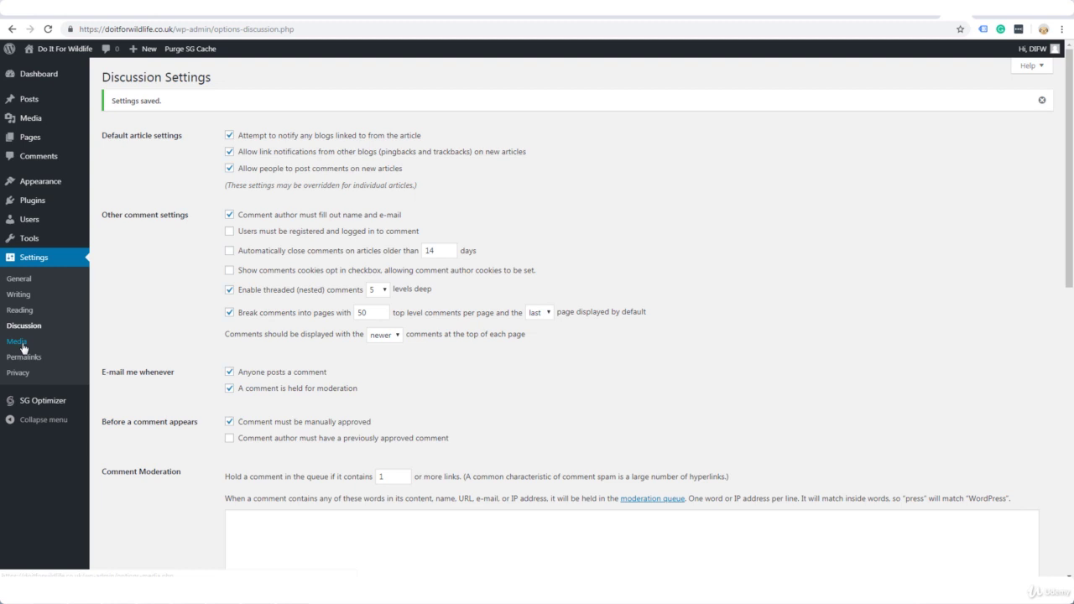
Step: In Media settings, untick 'Crop thumbnail to exact dimensions' and save, keeping the 150/300/1024 sizes
left_click(20, 345)
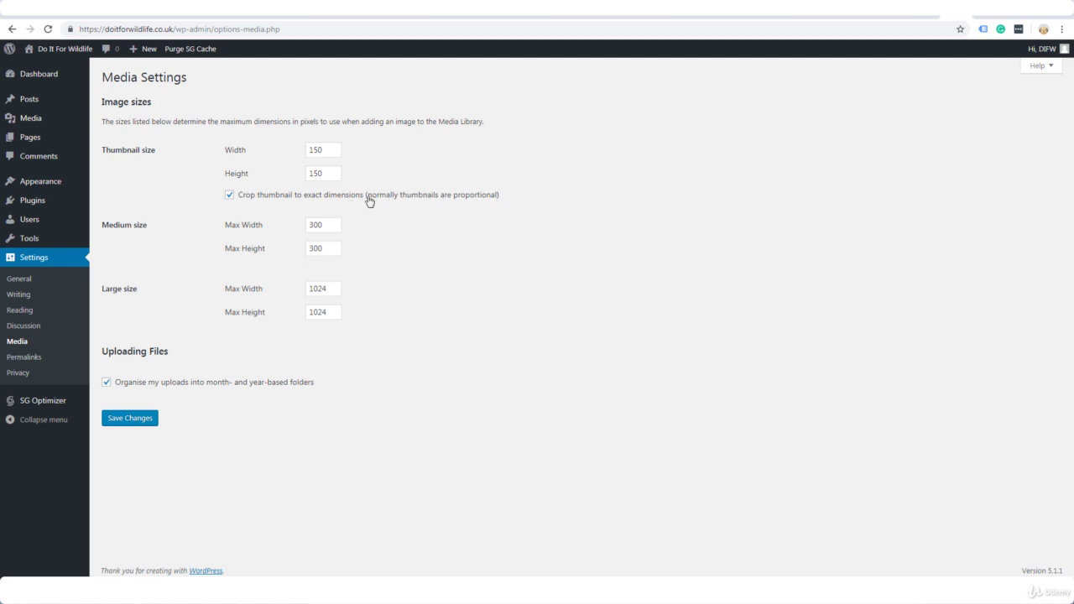
left_click(229, 196)
left_click(138, 424)
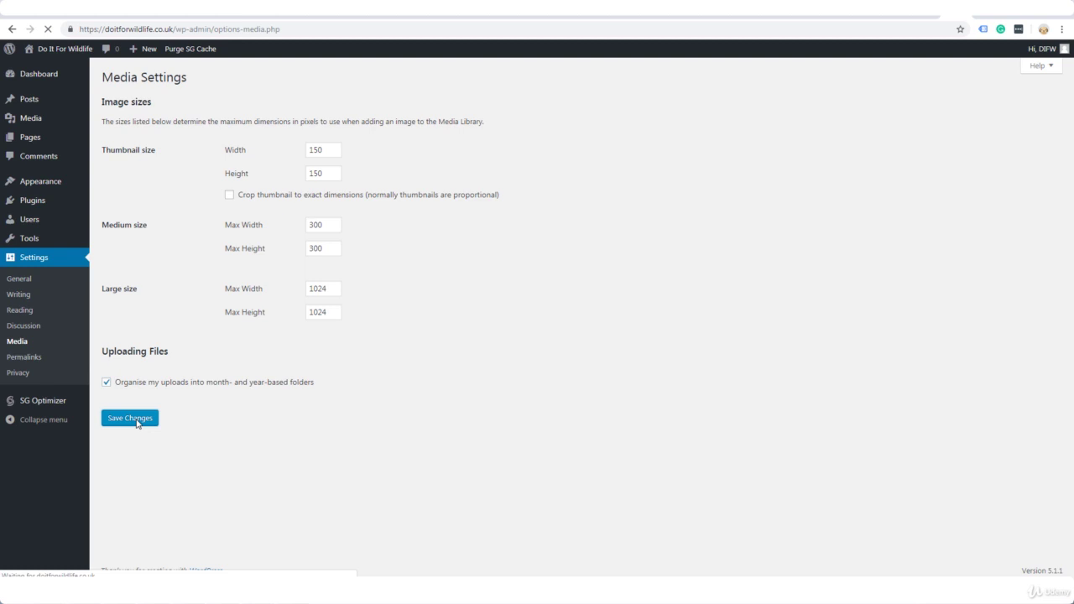
Step: Choose the Post name permalink structure (/%postname%/) and save the Permalink settings
left_click(25, 358)
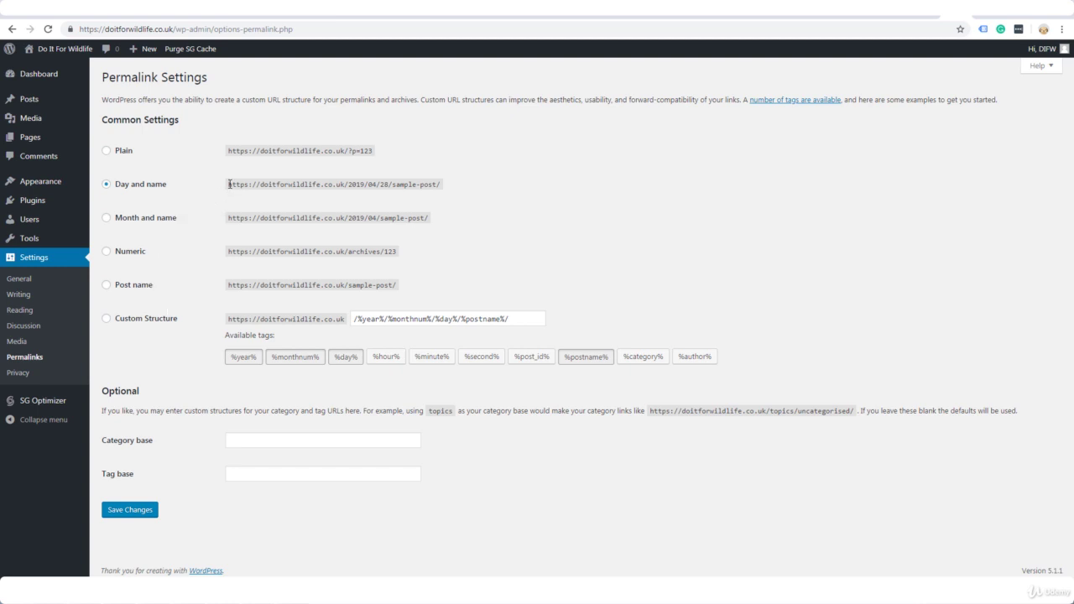
left_click_drag(229, 183, 428, 185)
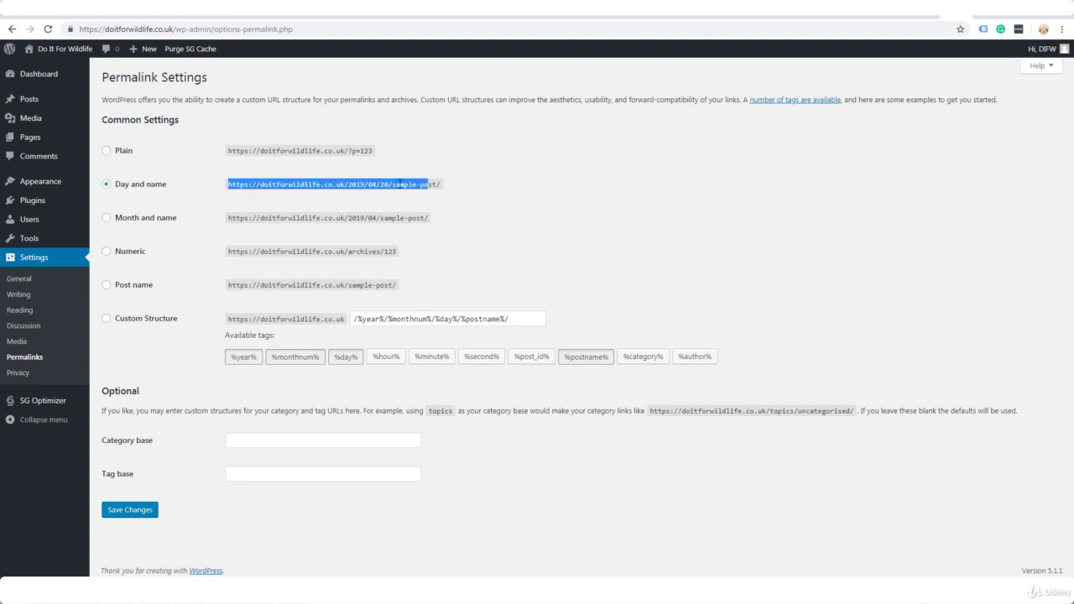
left_click(400, 183)
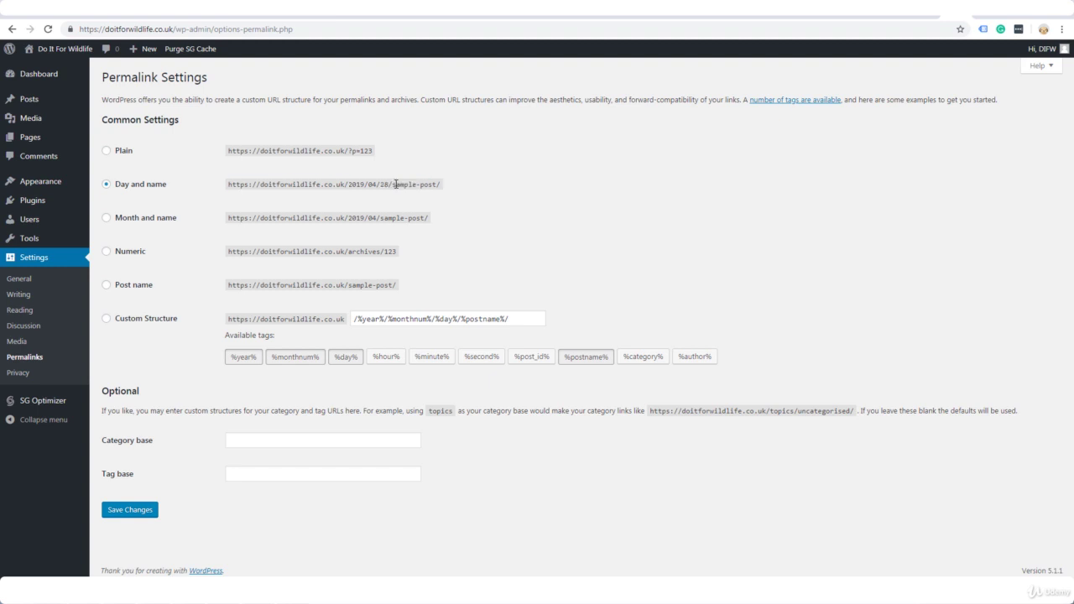
double_click(398, 184)
left_click(265, 275)
left_click(106, 287)
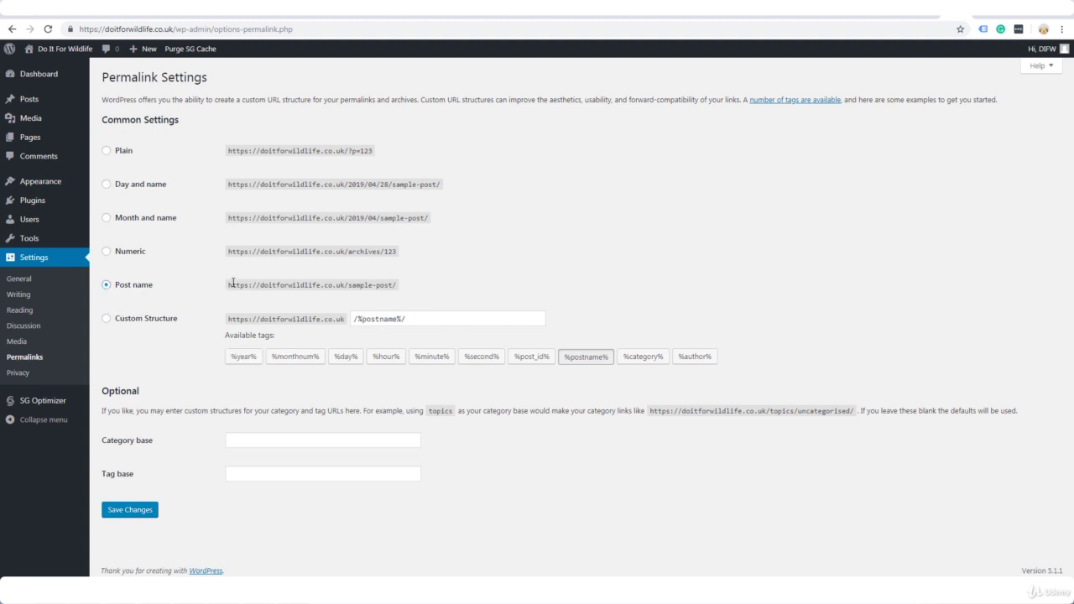
left_click_drag(232, 285, 407, 293)
left_click(419, 315)
left_click(139, 513)
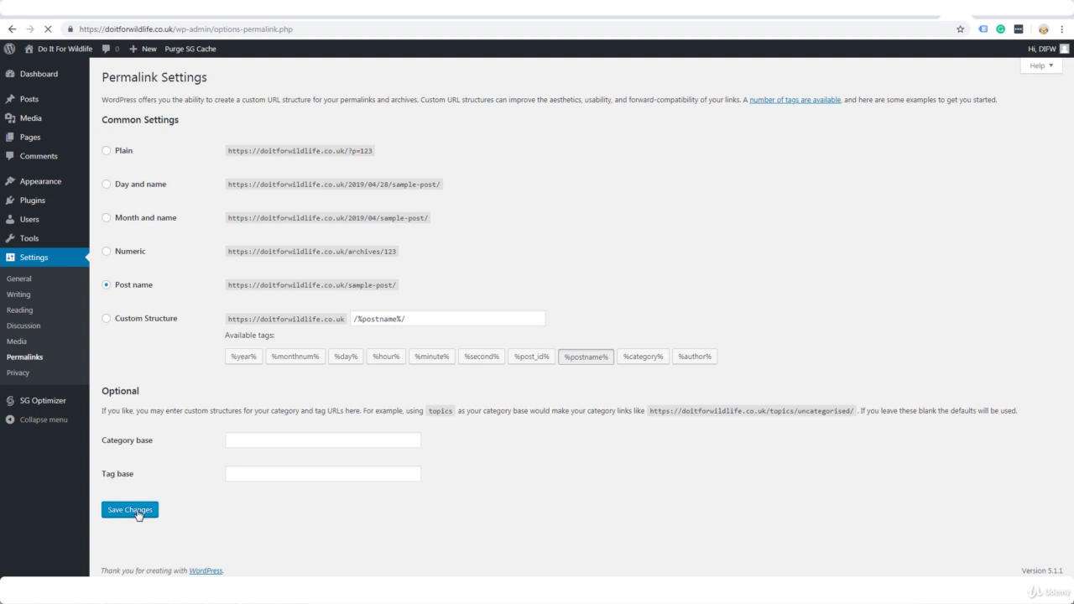